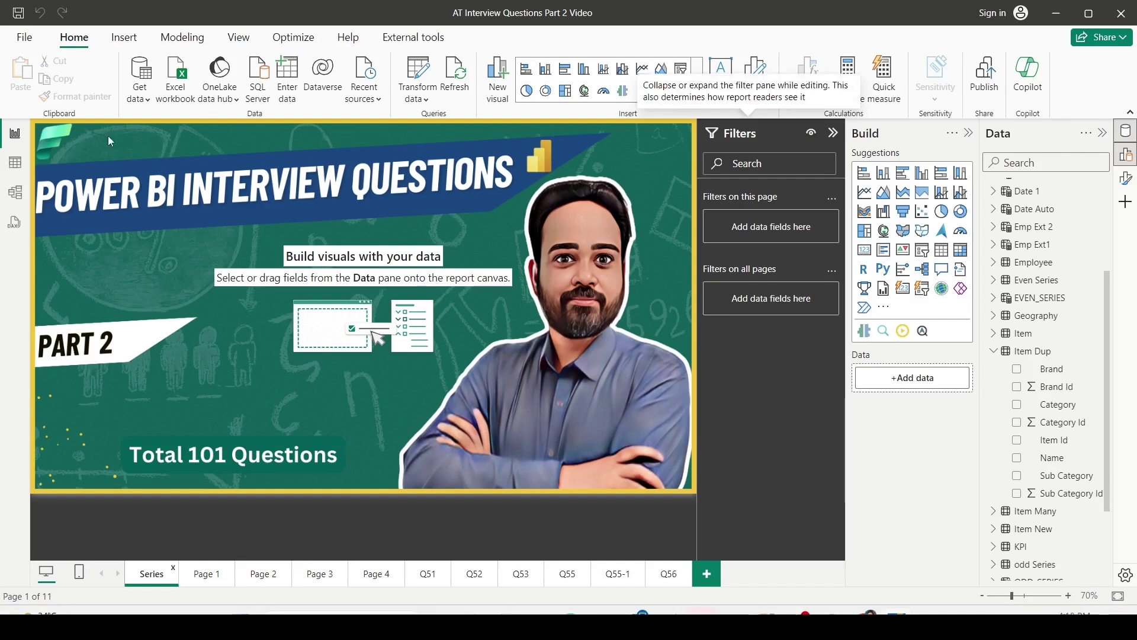
Step: Switch to Model view and zoom and pan so the Geography, Customer, Sales, Date and Item cards are readable
left_click(14, 193)
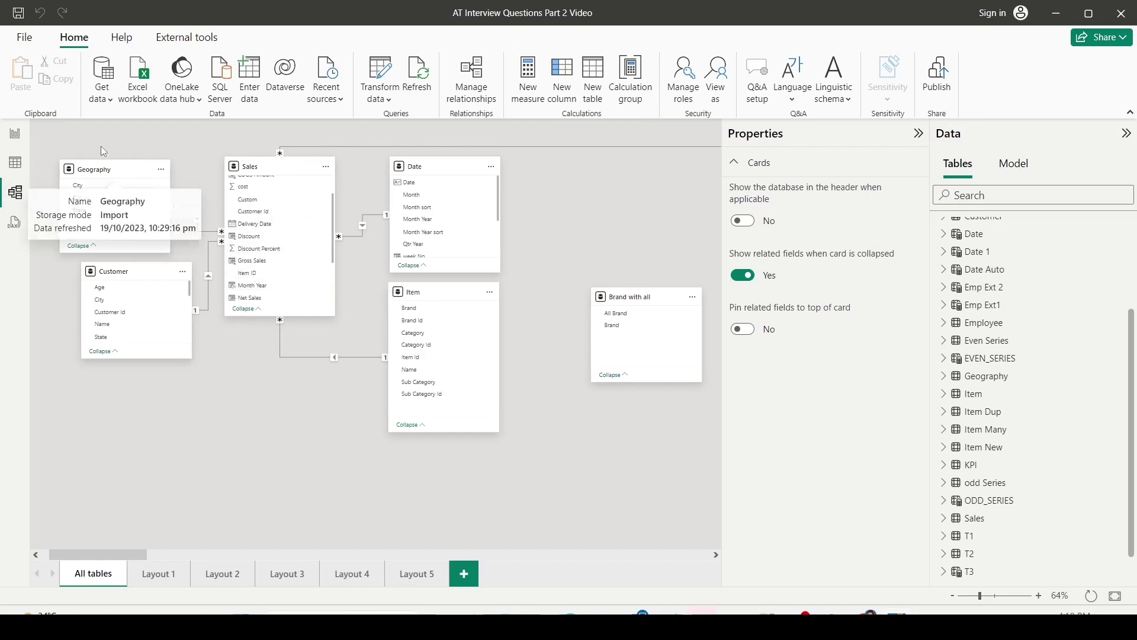
left_click_drag(980, 595, 993, 601)
left_click_drag(109, 557, 96, 560)
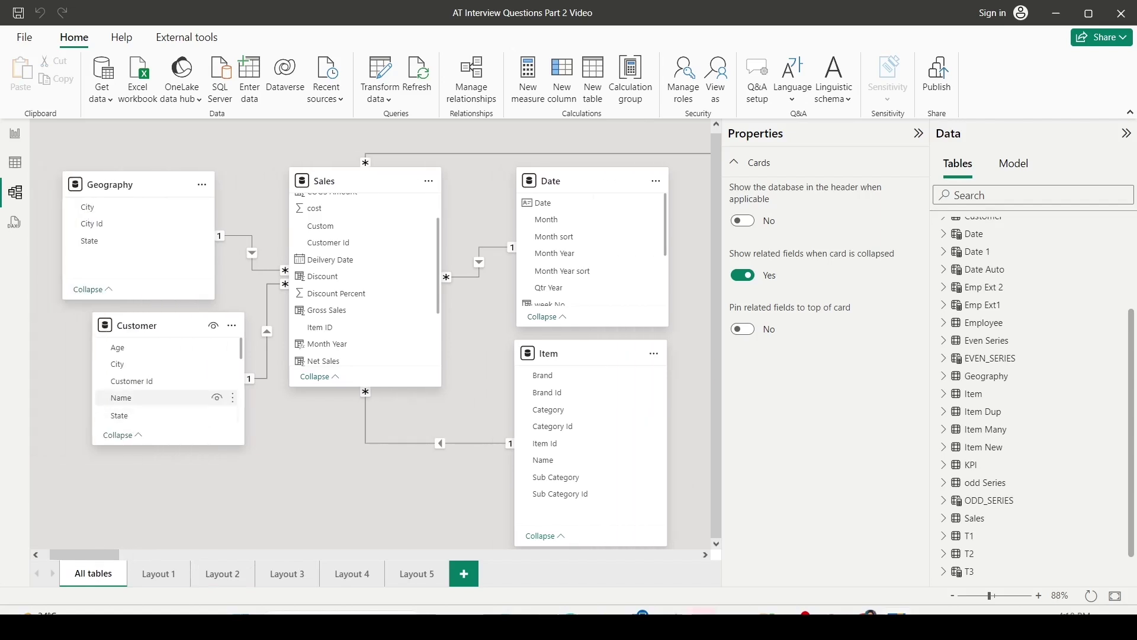
left_click_drag(38, 137, 691, 567)
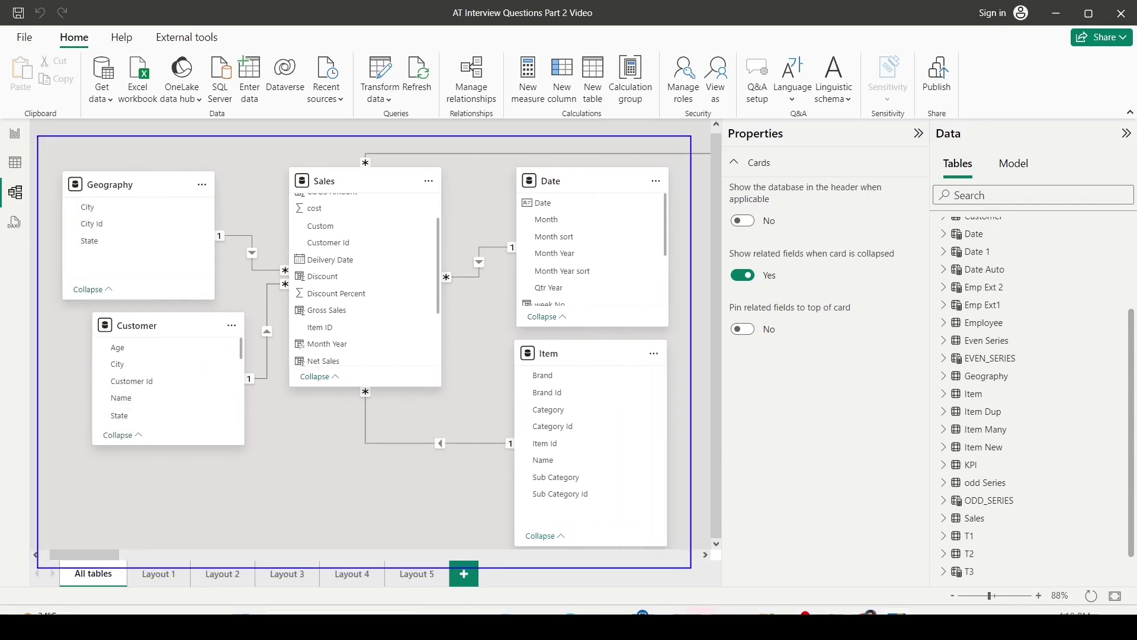
mouse_move(47, 153)
left_mouse_down()
mouse_move(148, 256)
mouse_move(229, 310)
left_mouse_up()
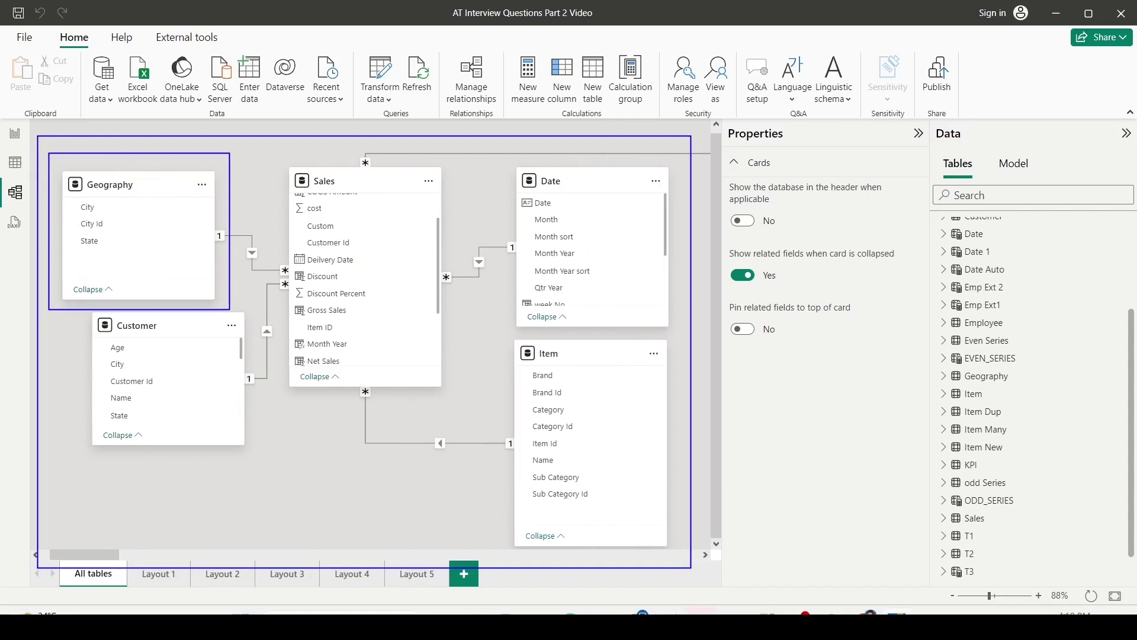
left_click_drag(70, 213, 168, 234)
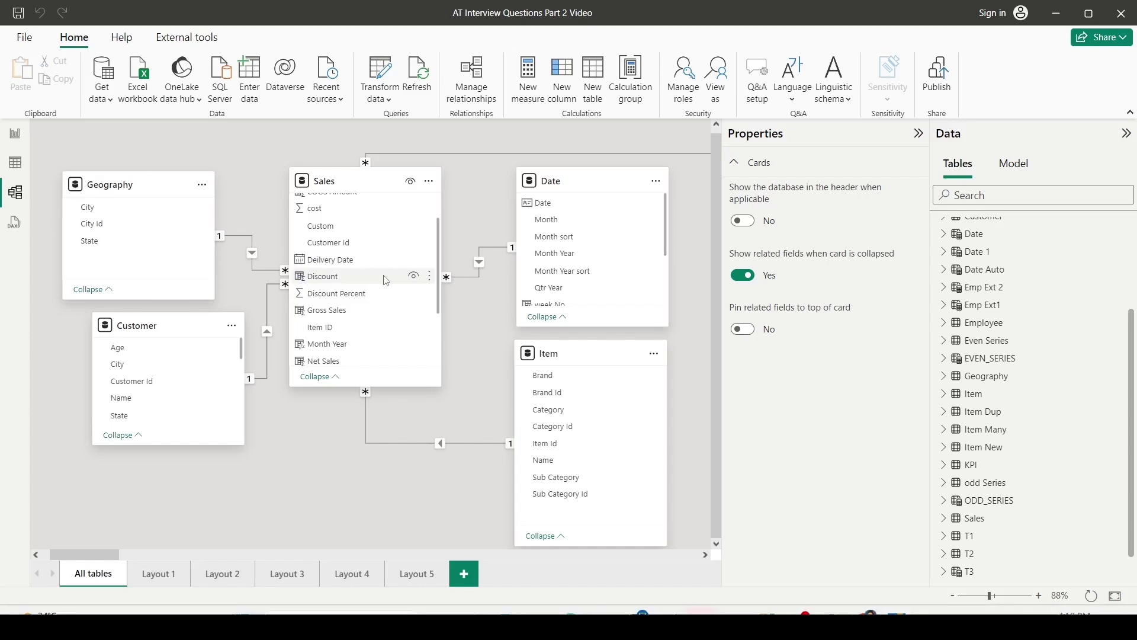
Step: Open Table view and browse the Geography table's rows
scroll(355, 278, "up", 3)
left_click(318, 228)
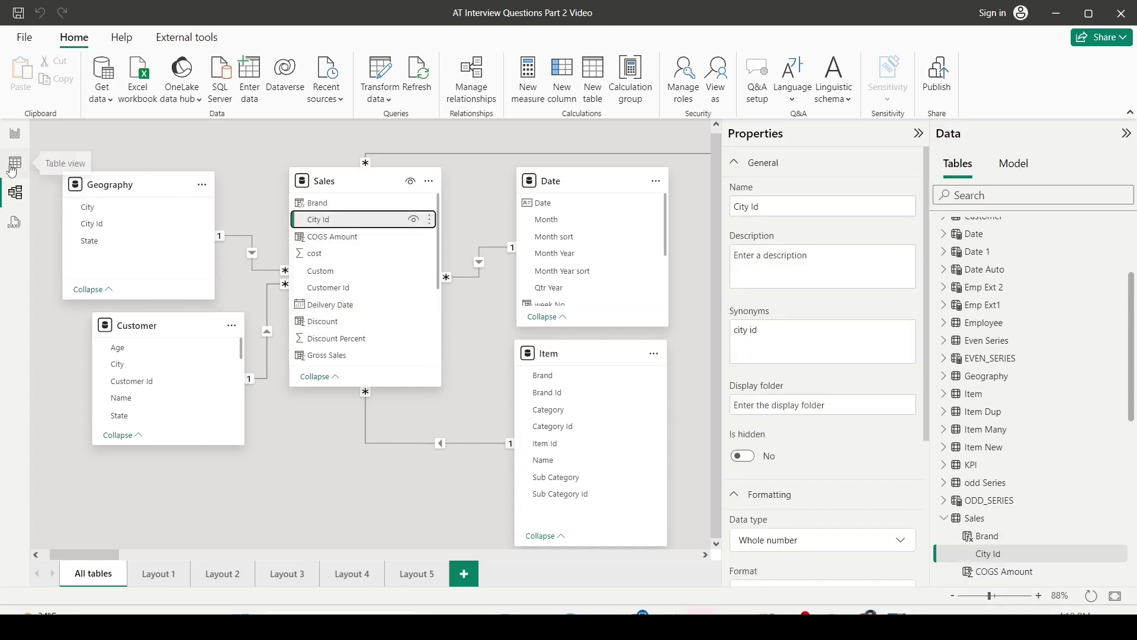
left_click(15, 162)
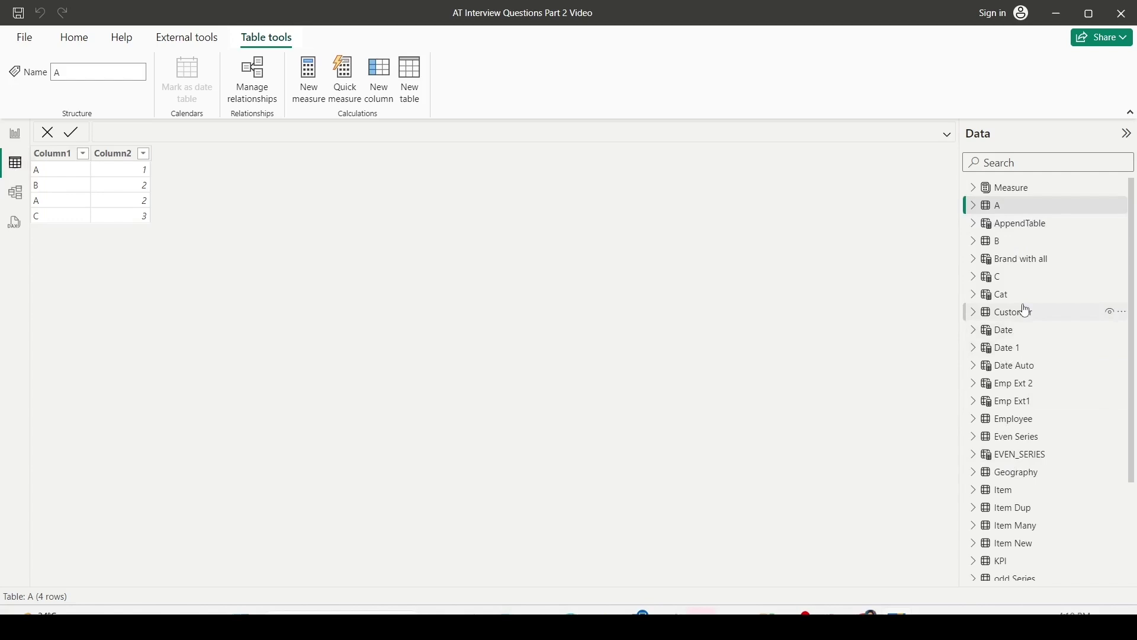
left_click(1014, 472)
scroll(60, 221, "down", 20)
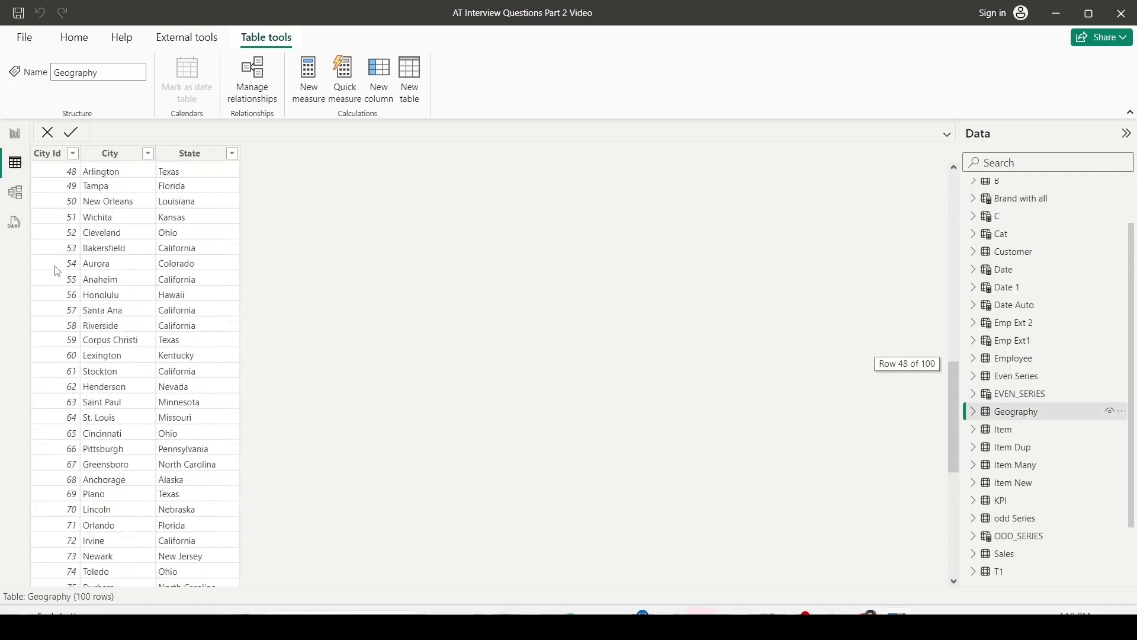
scroll(57, 271, "up", 3)
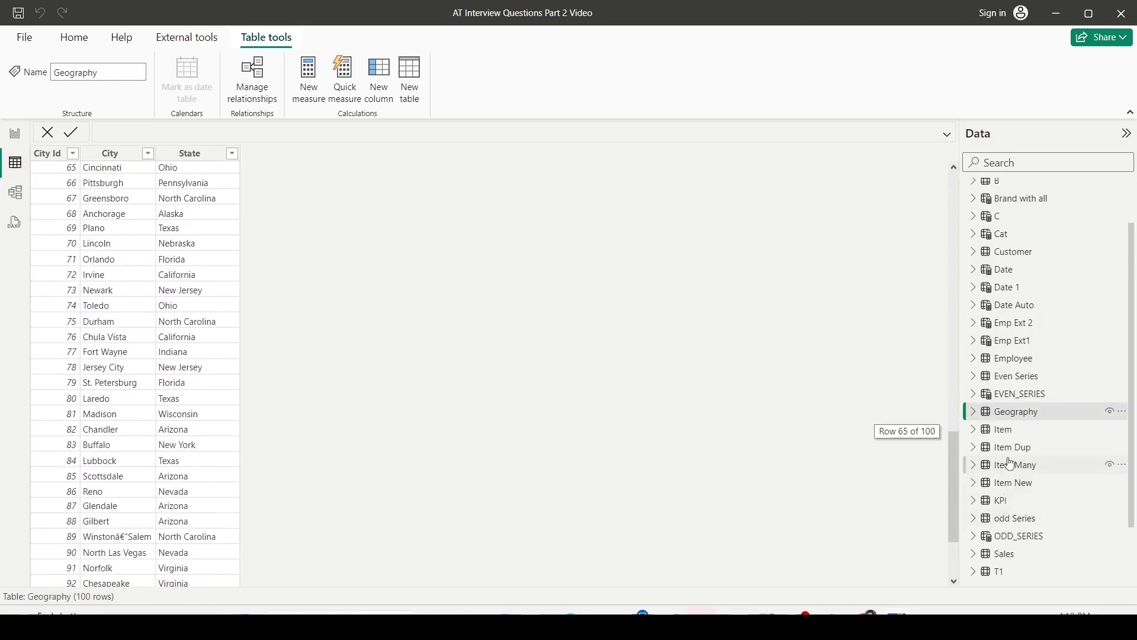
Step: Sort the Sales table ascending by City Id, then return to the model diagram
left_click(1005, 553)
left_click(480, 154)
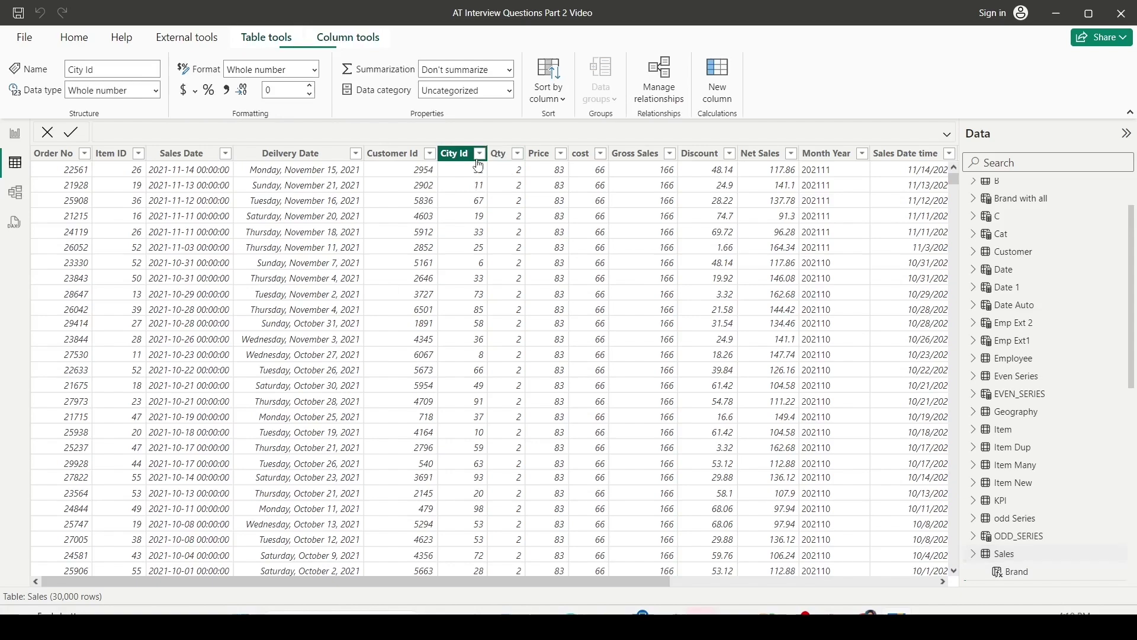
left_click(521, 158)
scroll(482, 432, "down", 7)
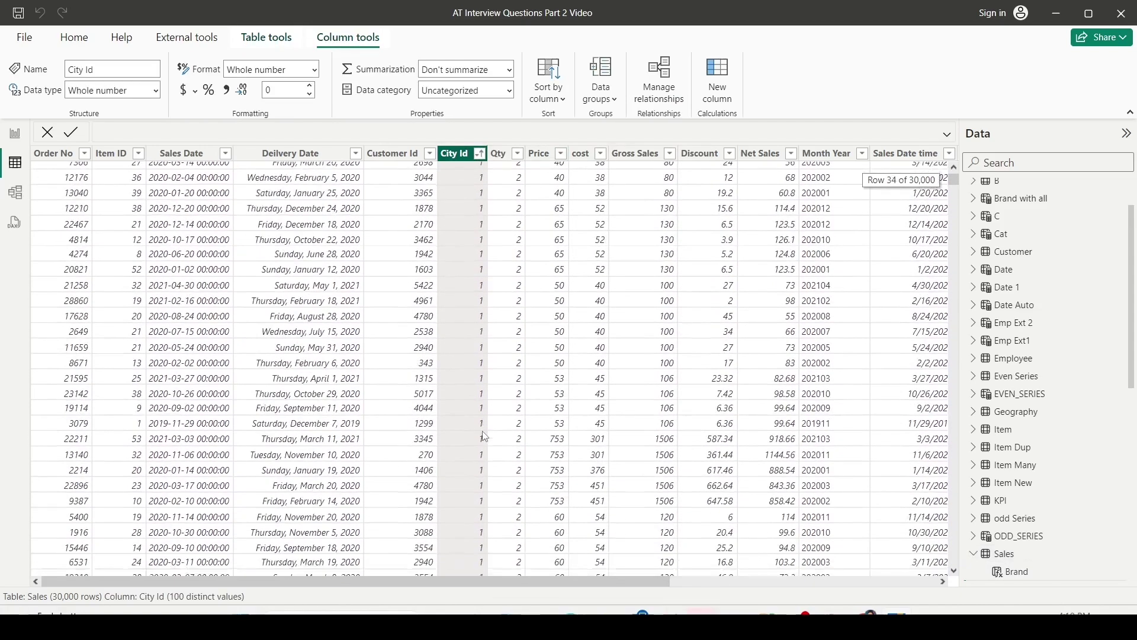
left_click(9, 198)
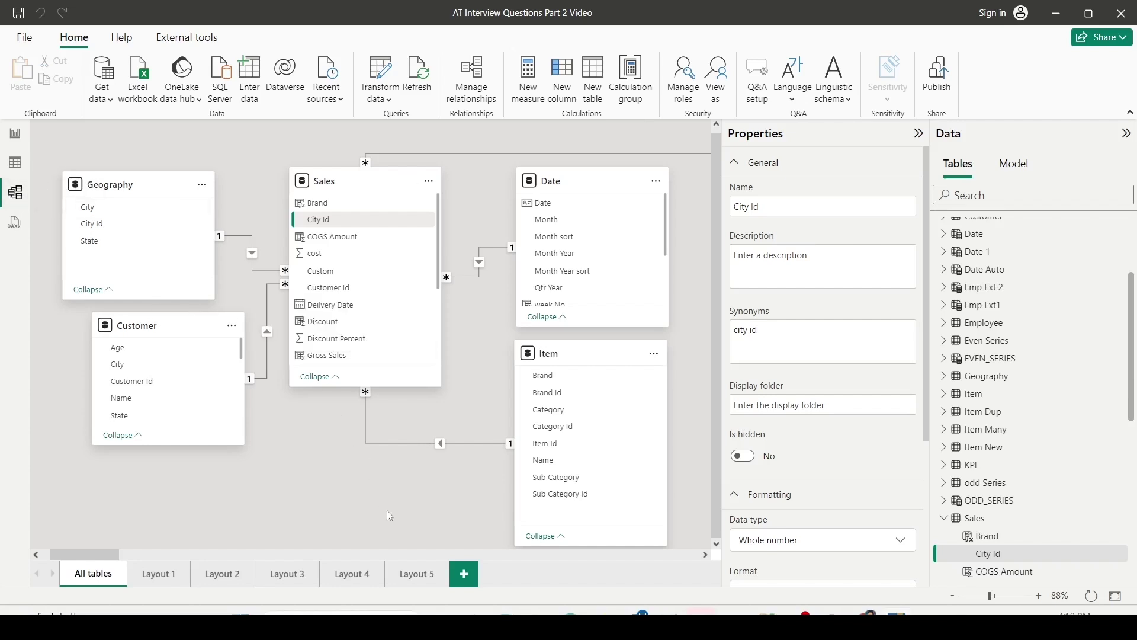
Step: Add Layout 6 with the Item and Item New tables, and relate them one-to-one on Item Id
left_click(464, 573)
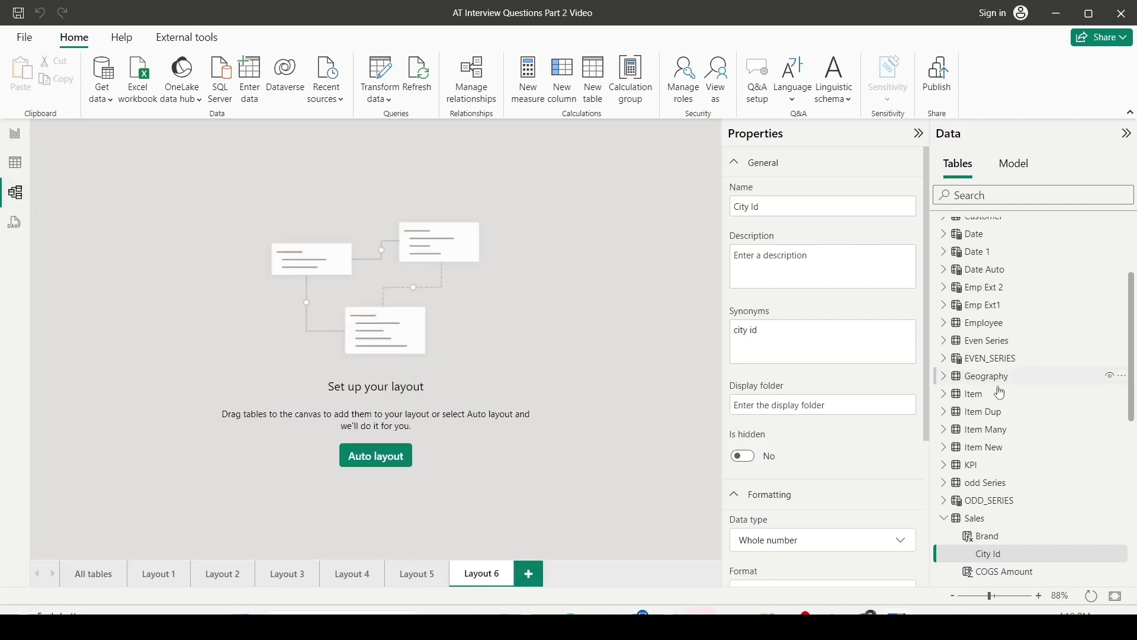
left_click_drag(971, 393, 247, 242)
left_click_drag(977, 447, 528, 246)
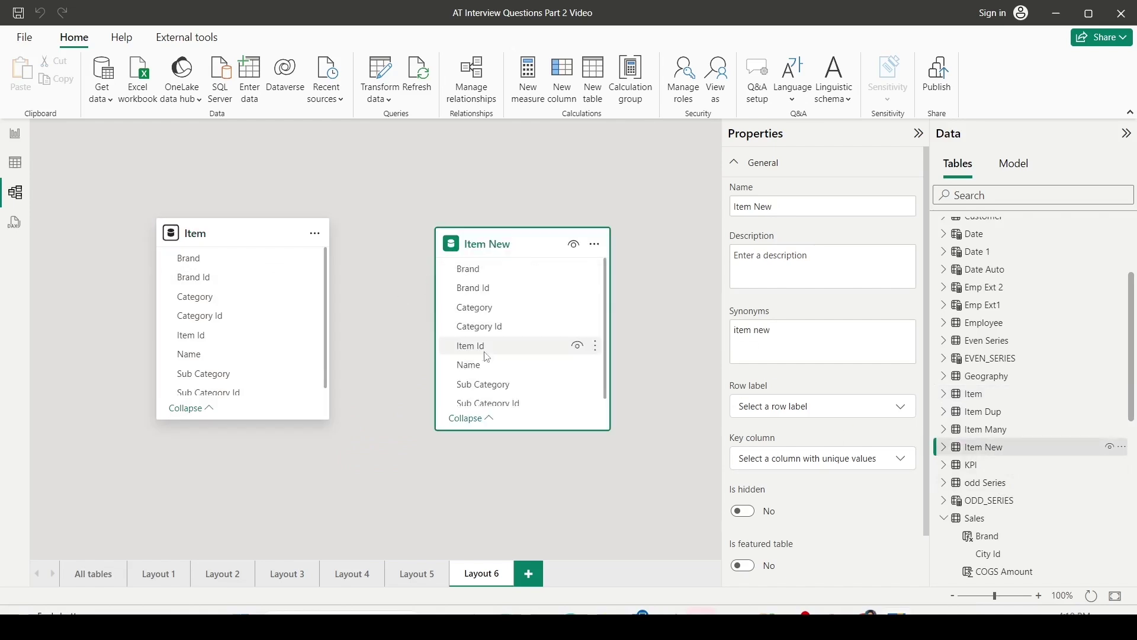
left_click_drag(472, 353, 199, 348)
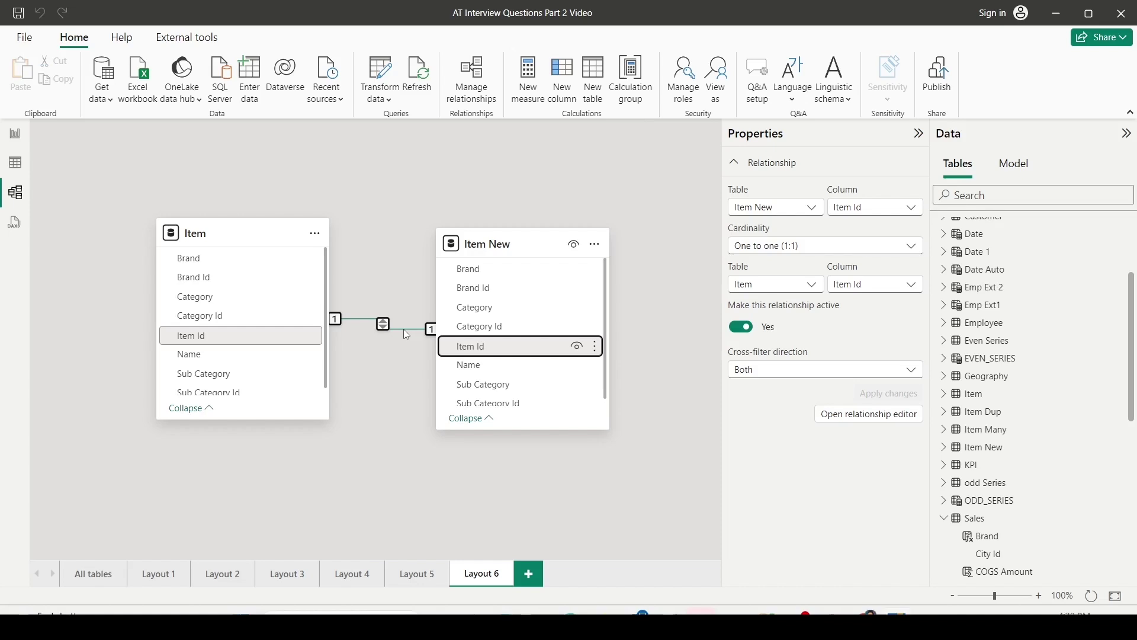
Step: Inspect the Sales–Date and Geography–Sales relationships, then open Layout 6 with Item and Item New
left_click(100, 574)
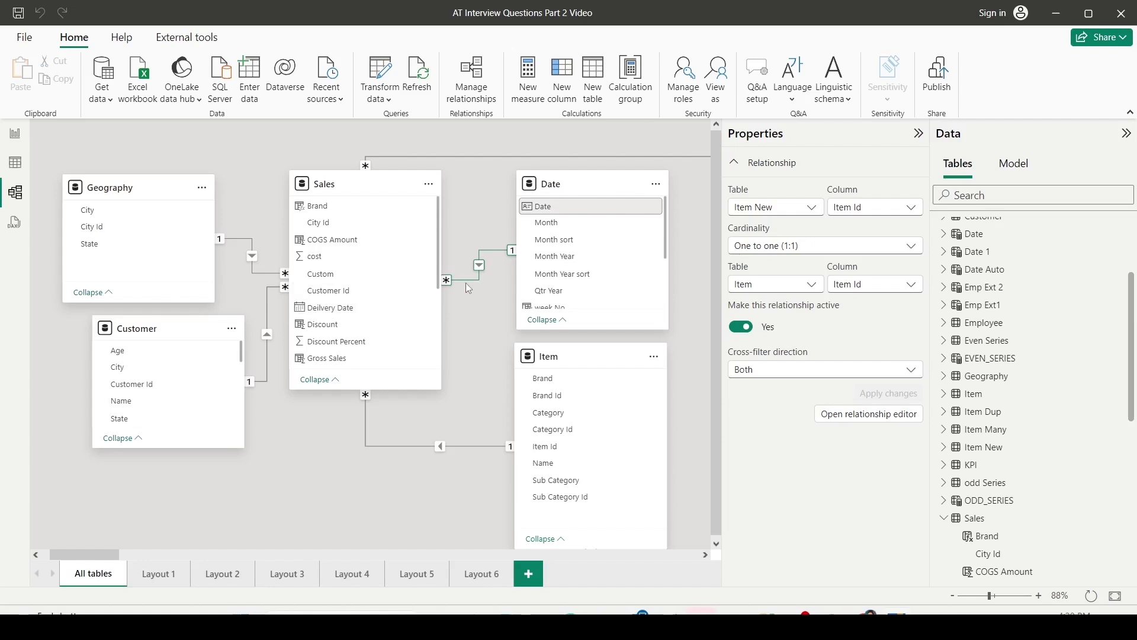
left_click(480, 256)
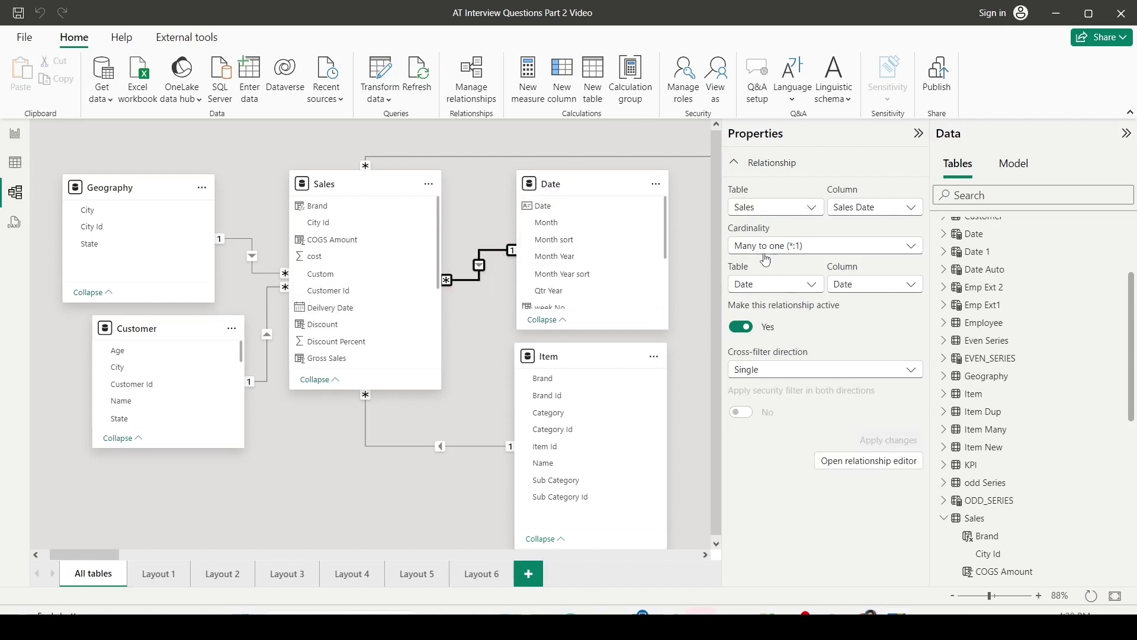
left_click(234, 241)
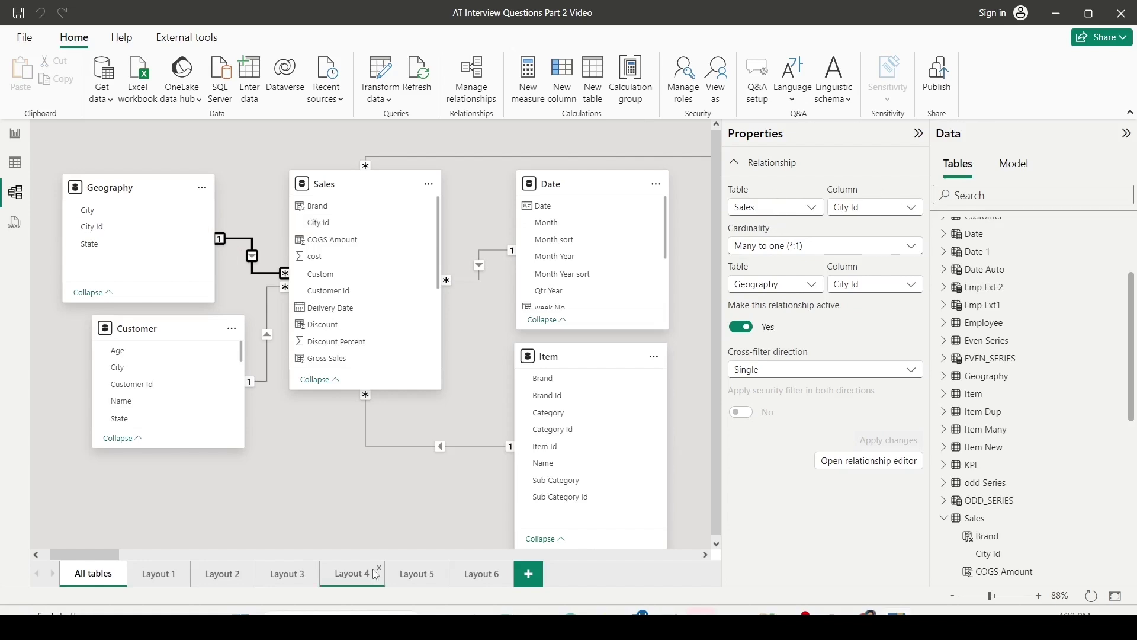
left_click(471, 572)
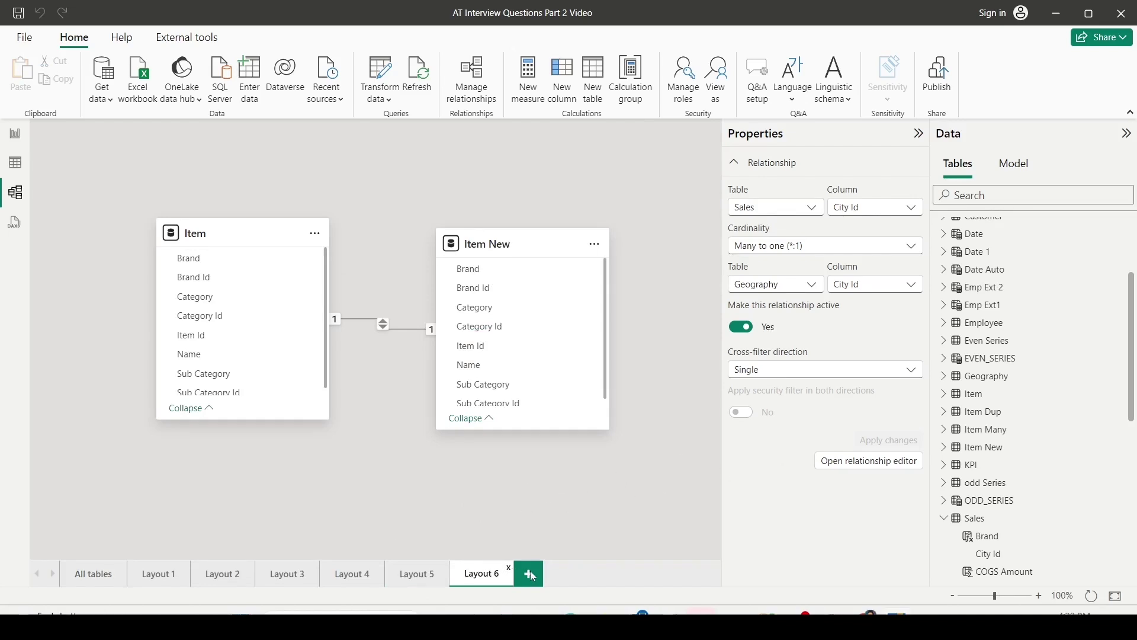
Step: Rename Layout 6 to 'Q57' and add a new layout named 'Q57 1'
double_click(483, 573)
type("Q57")
left_click(519, 580)
double_click(516, 582)
type("Q57 1")
key("Return")
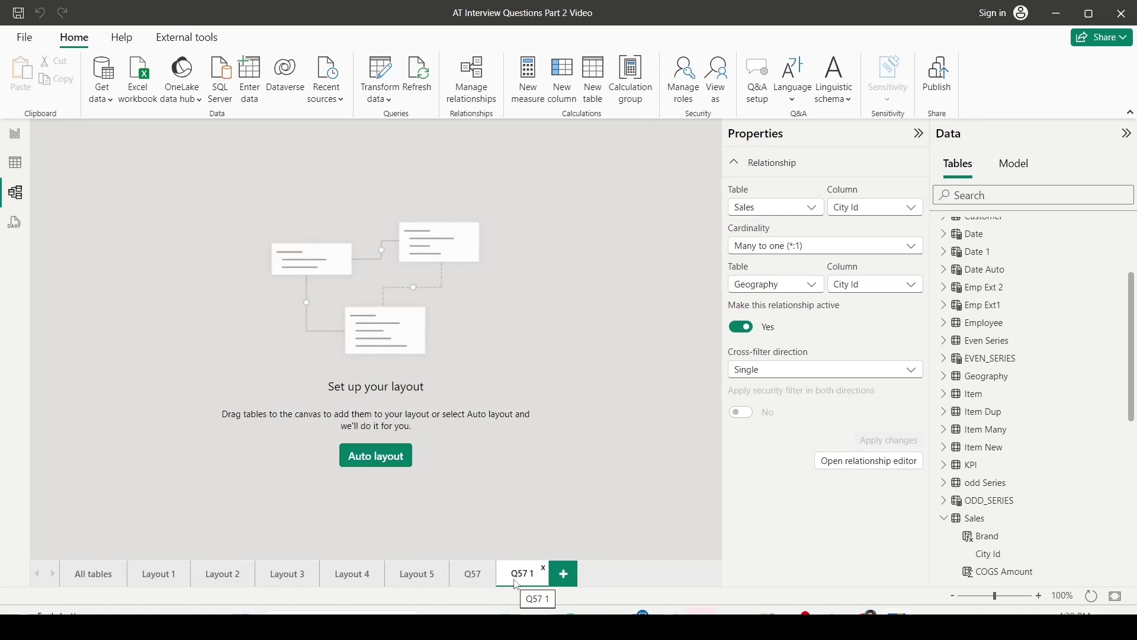
Step: Place Sales and Item Many on Q57 1 and link Item Many's Item Id to Sales' Item ID
left_click_drag(972, 518, 296, 255)
left_click_drag(974, 431, 560, 245)
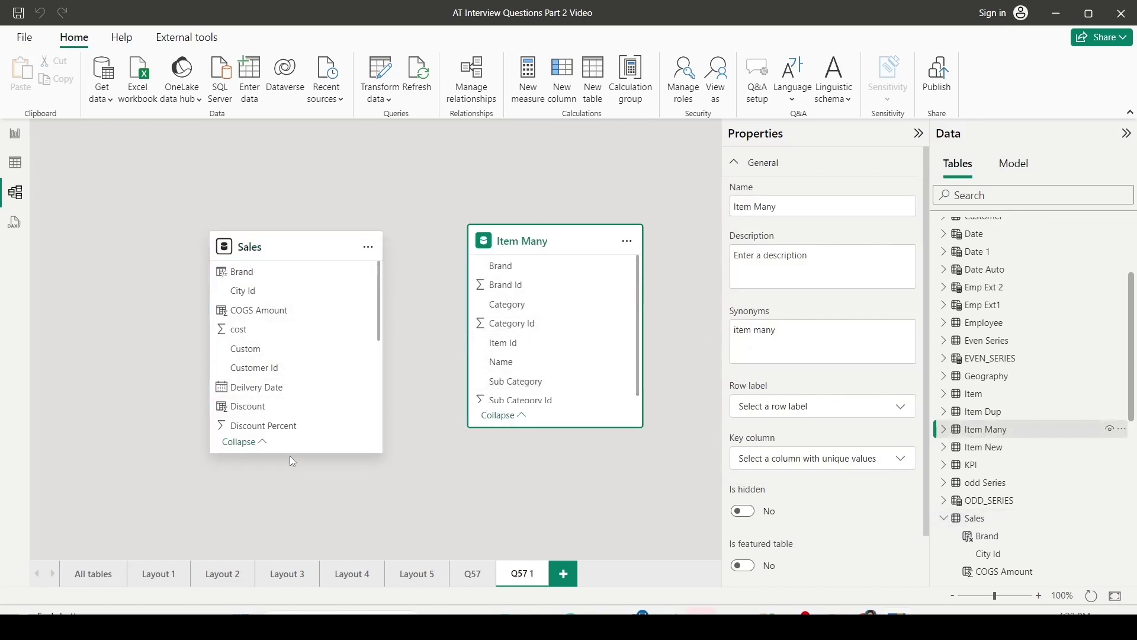
left_click_drag(289, 233, 289, 176)
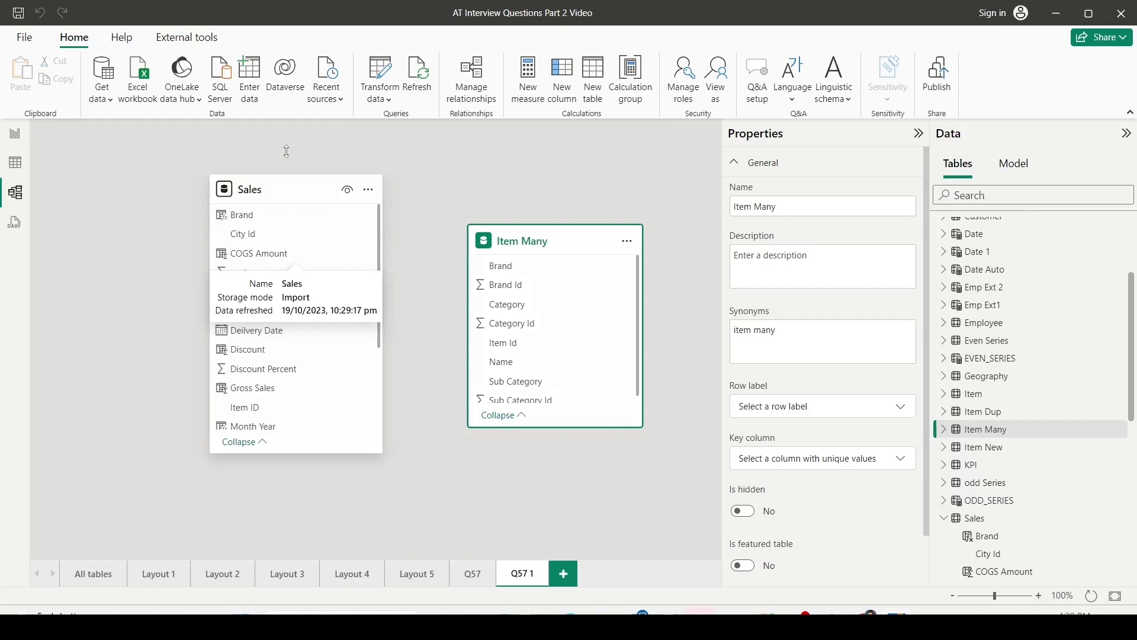
left_click_drag(503, 342, 254, 407)
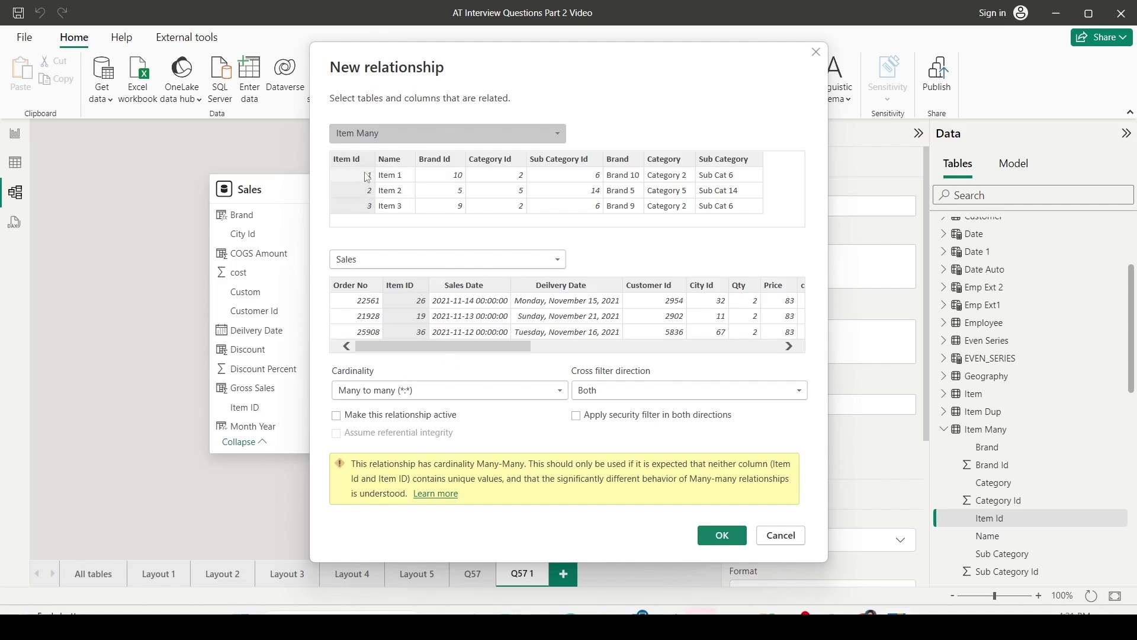
Step: Confirm the many-to-many Item Many–Sales relationship, make it active and apply the changes
left_click(722, 536)
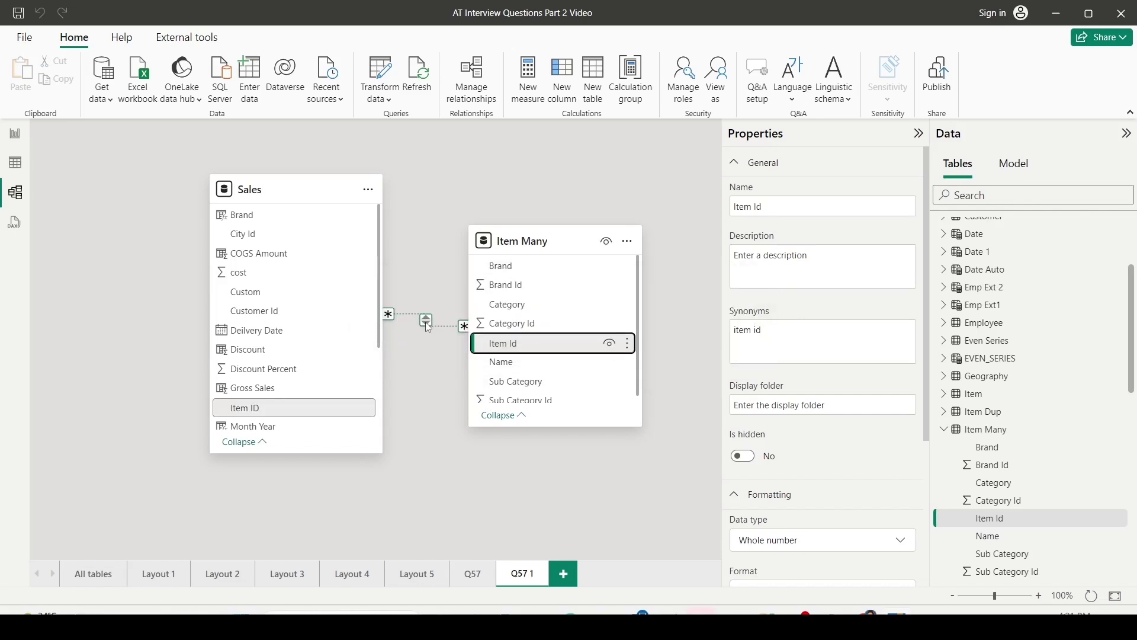
left_click(441, 325)
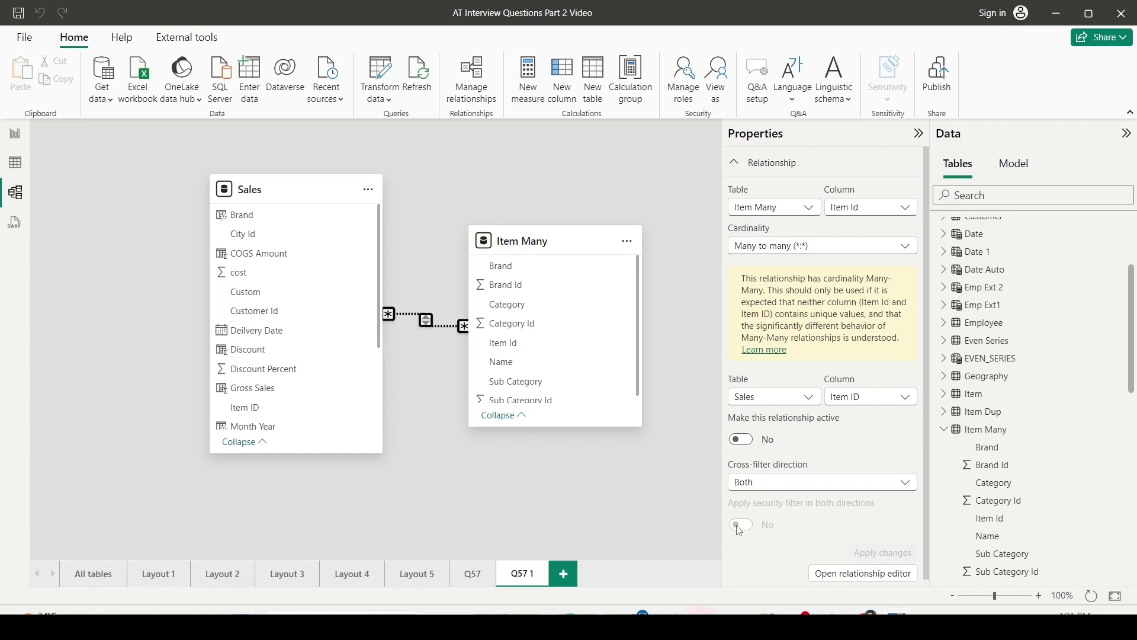
left_click(741, 439)
left_click(883, 552)
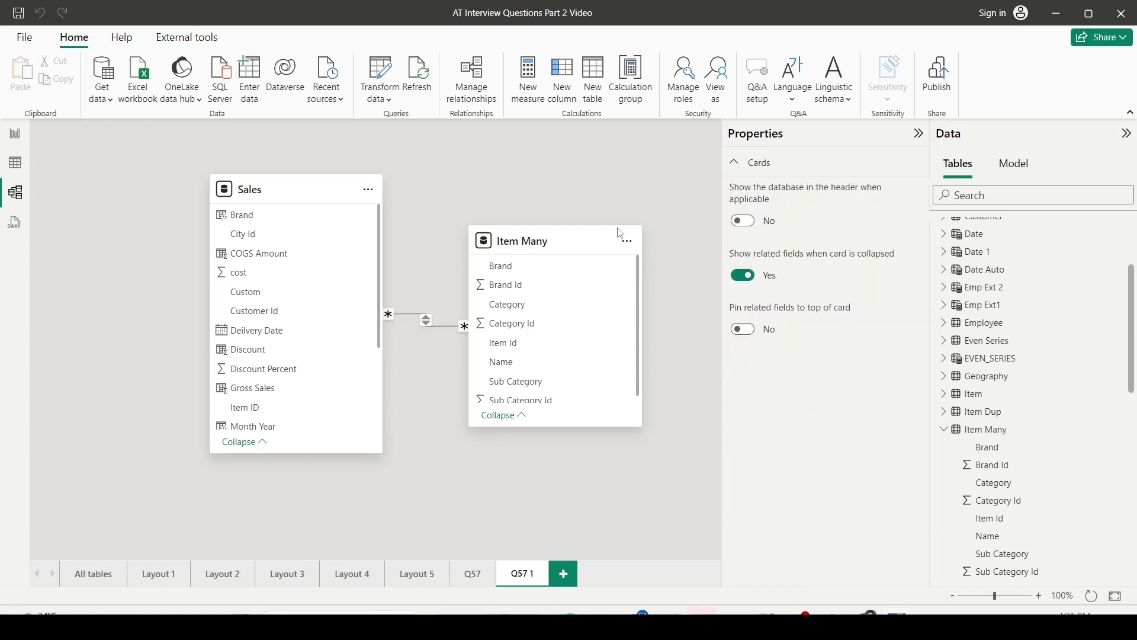
left_click(446, 332)
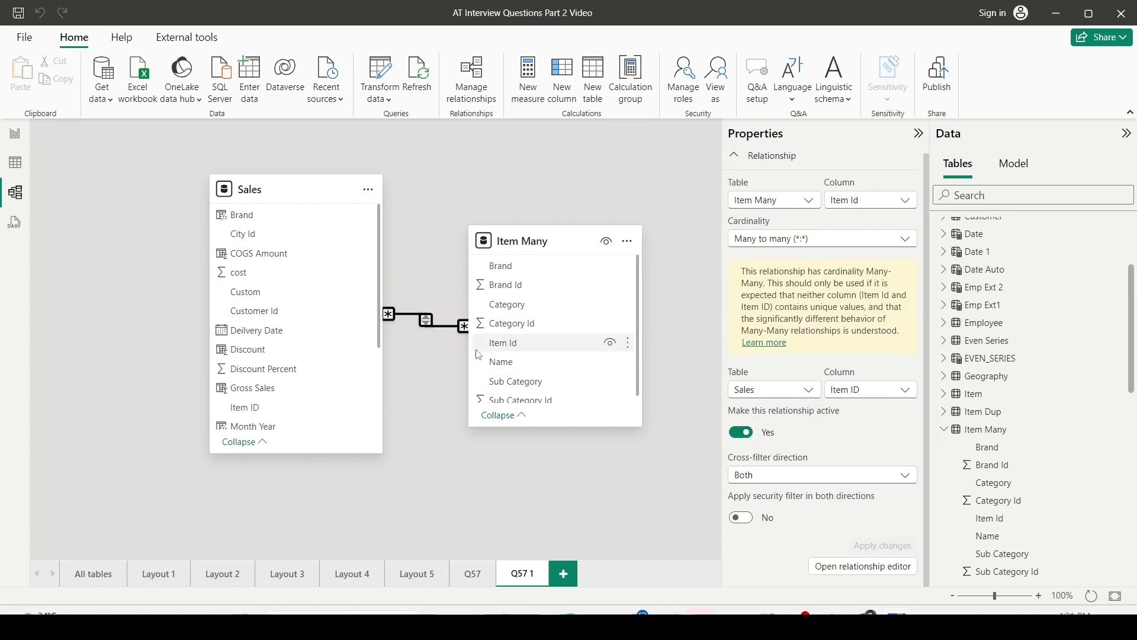
left_click(428, 219)
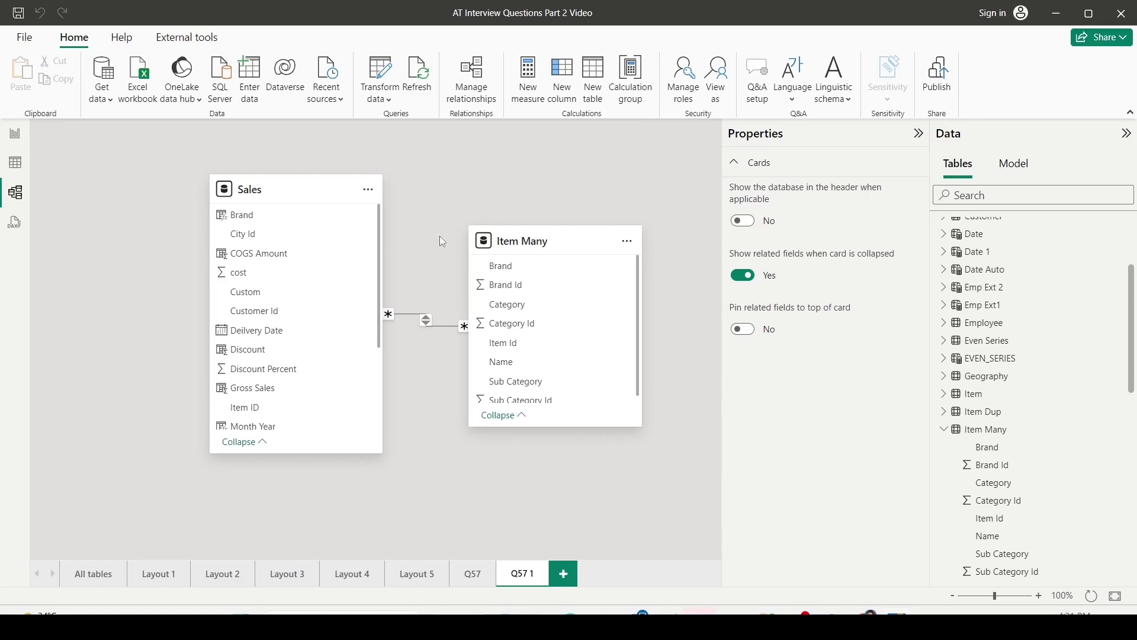
Step: In Table view, sort the Item Many table ascending by Item Id
left_click(15, 162)
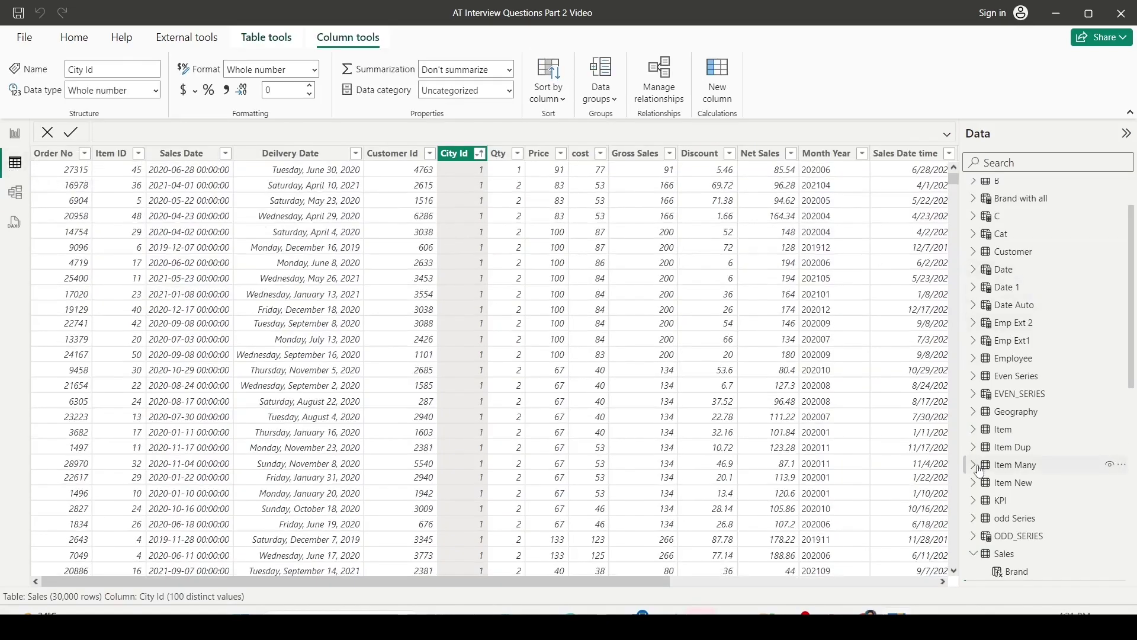
left_click(1016, 405)
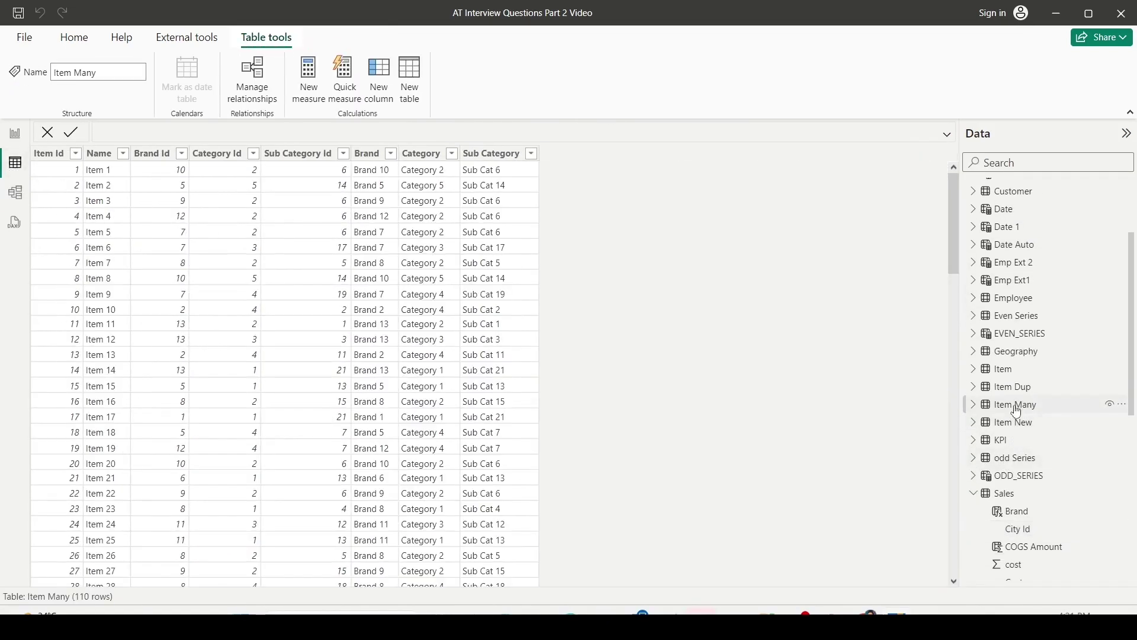
left_click(76, 154)
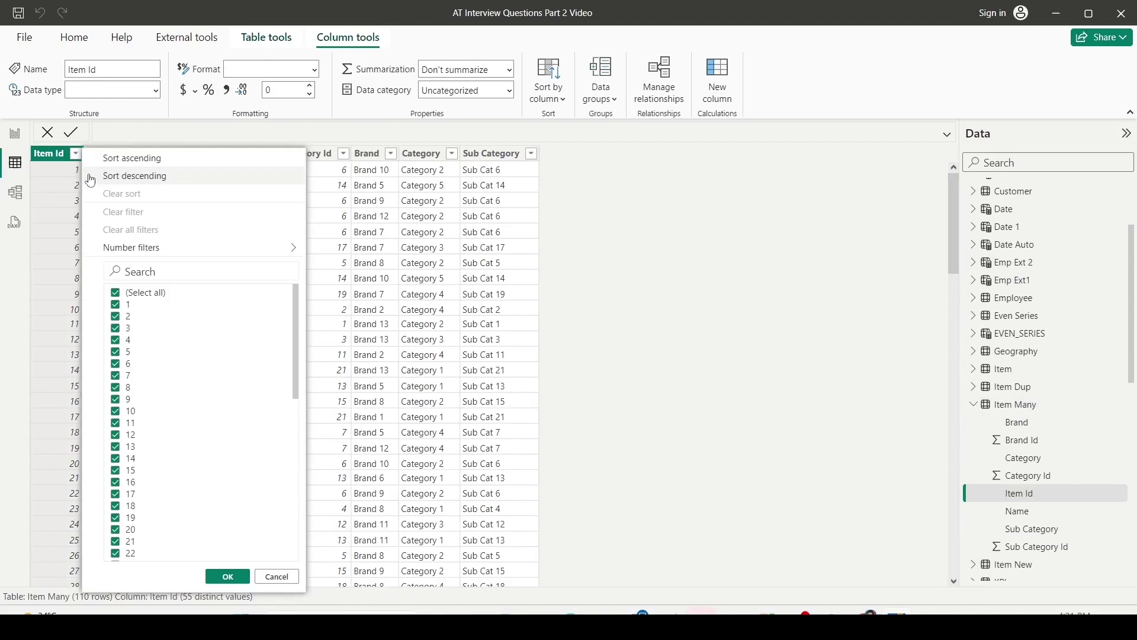
left_click(109, 168)
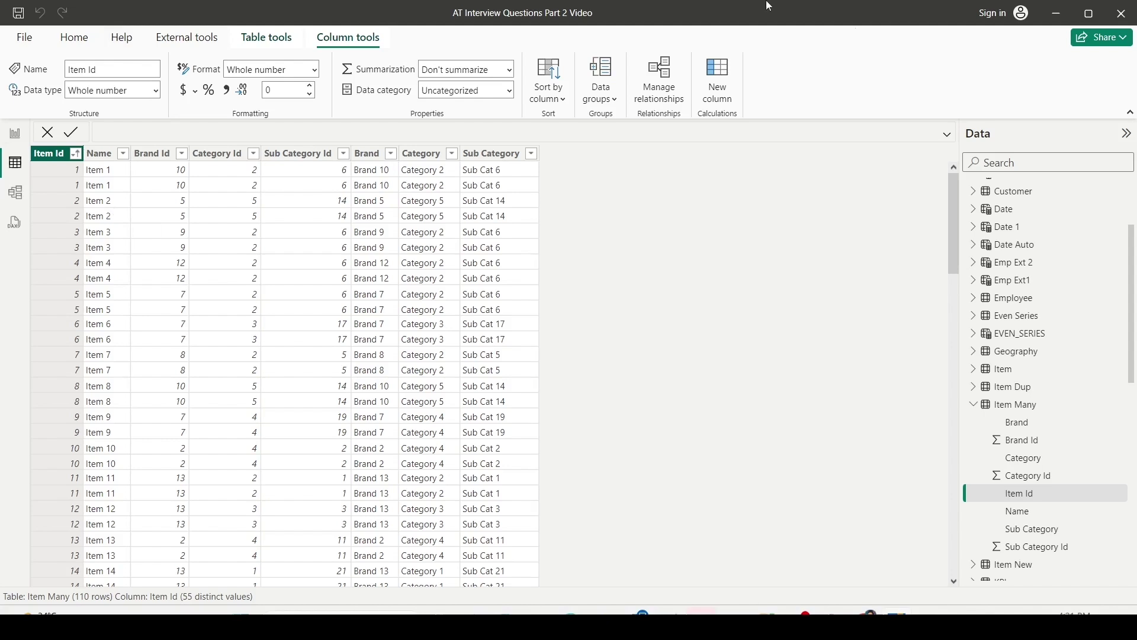
Step: Sort the Sales table ascending by Item ID
scroll(1011, 477, "down", 3)
left_click(1004, 454)
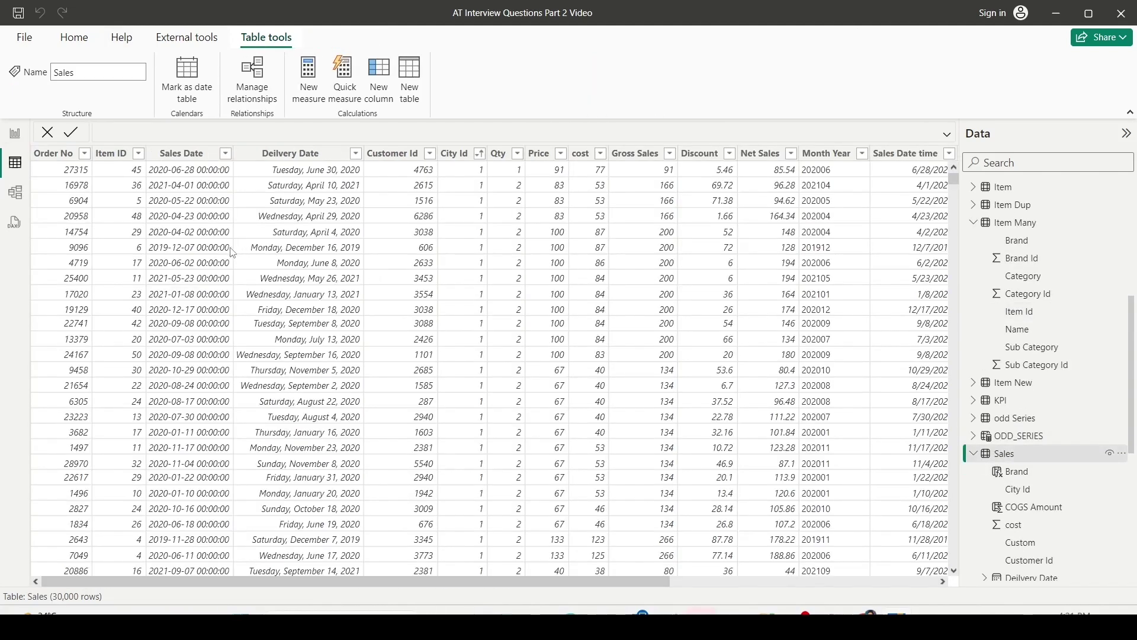
left_click(138, 153)
left_click(195, 157)
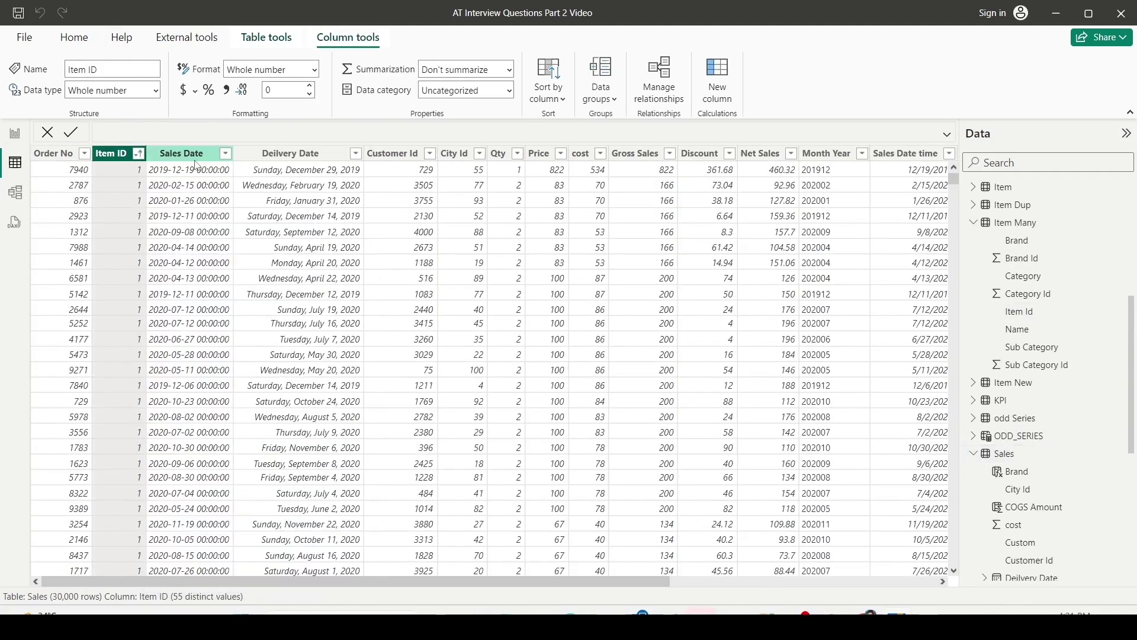